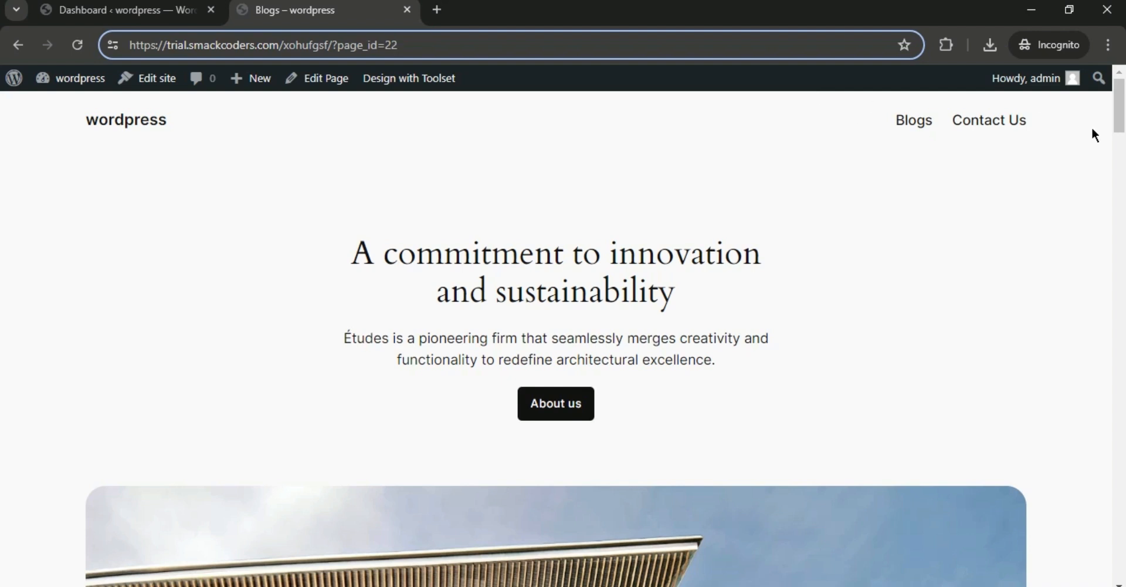
- Open the Google Analytics post from the Blogs page's Watch, Read, Listen list in a new tab and inspect its address
{"action": "left_click", "coordinate": [1, 112]}
{"action": "scroll", "coordinate": [2, 187], "scroll_direction": "down", "scroll_amount": 20}
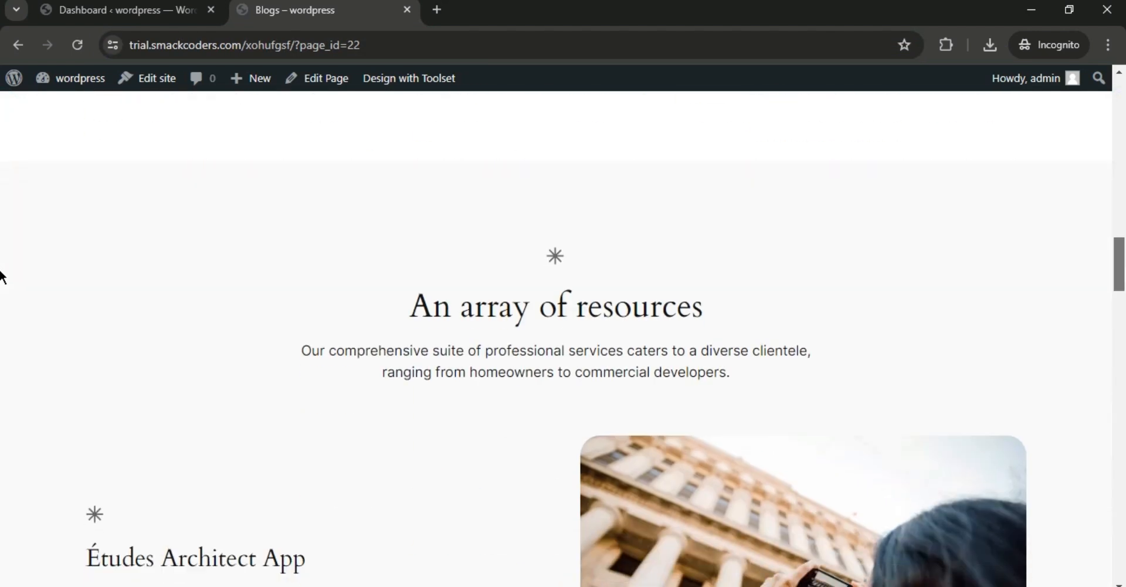
{"action": "scroll", "coordinate": [1, 276], "scroll_direction": "down", "scroll_amount": 20}
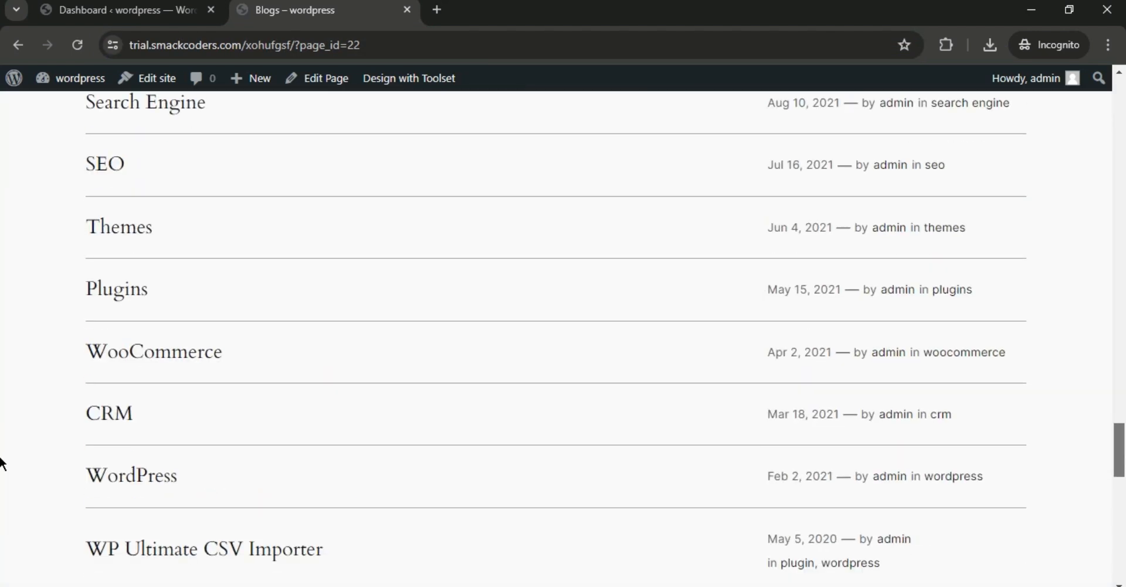
{"action": "scroll", "coordinate": [2, 452], "scroll_direction": "up", "scroll_amount": 3}
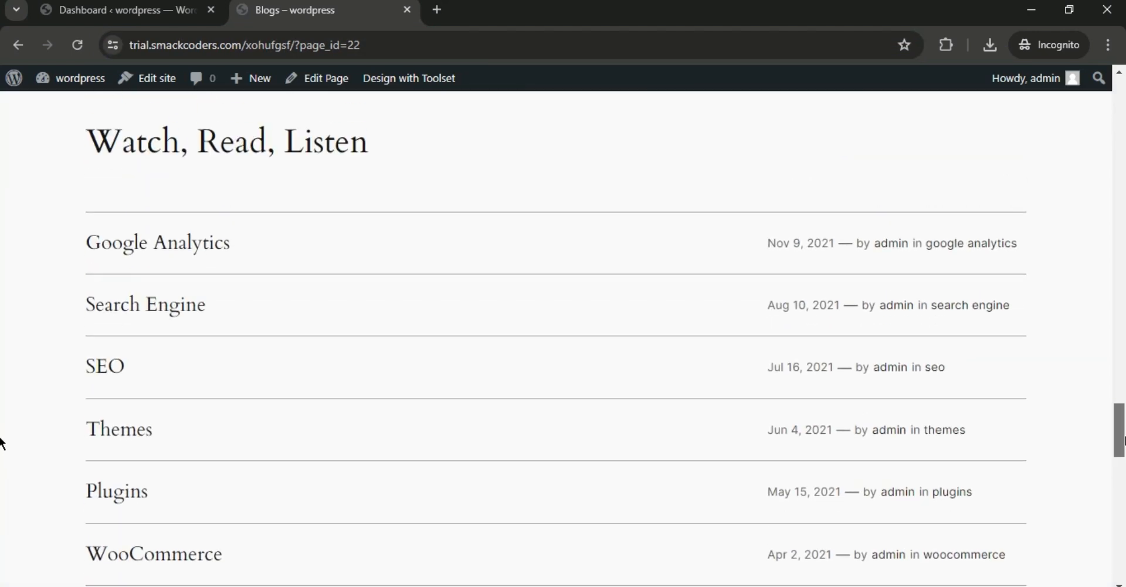
{"action": "right_click", "coordinate": [194, 239]}
{"action": "left_click", "coordinate": [229, 257]}
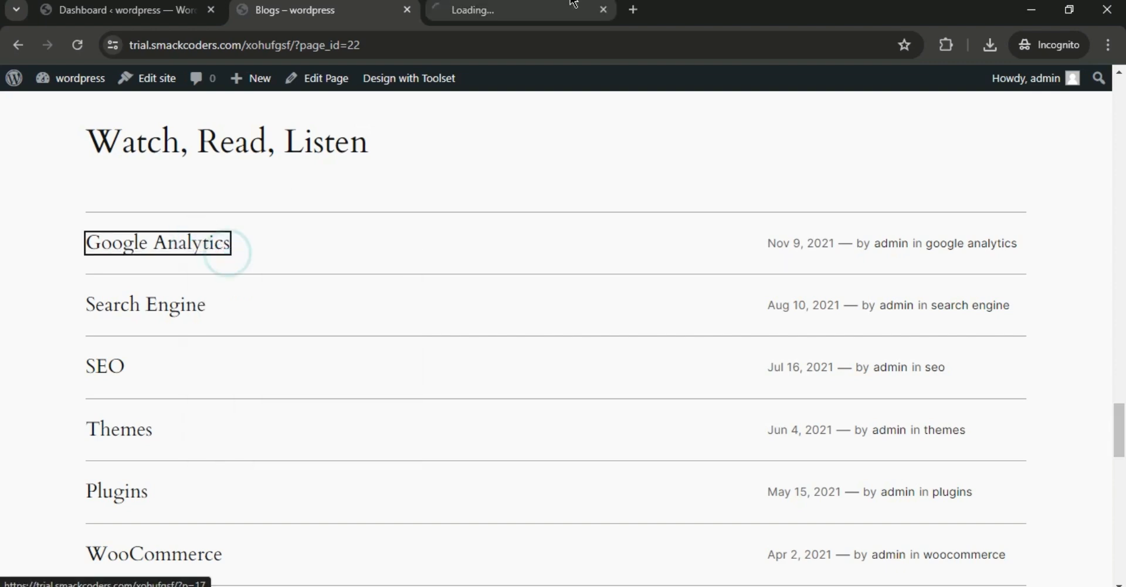
{"action": "left_click", "coordinate": [569, 12]}
{"action": "left_click", "coordinate": [470, 38]}
{"action": "left_click", "coordinate": [502, 42]}
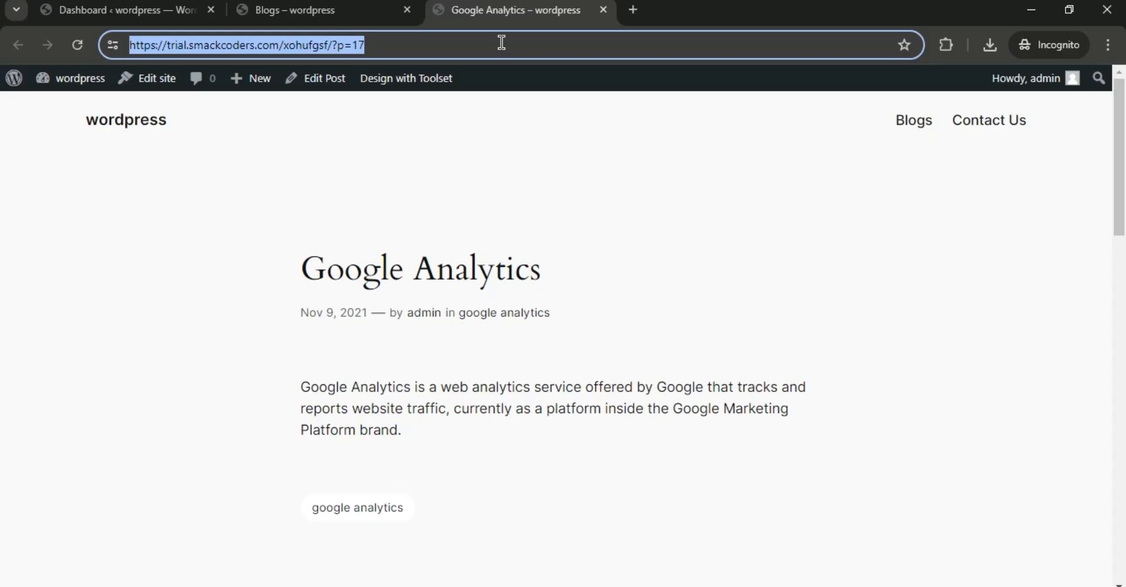
- Open the site's Permalink Settings from the dashboard and review the available permalink structures
{"action": "left_click", "coordinate": [120, 5]}
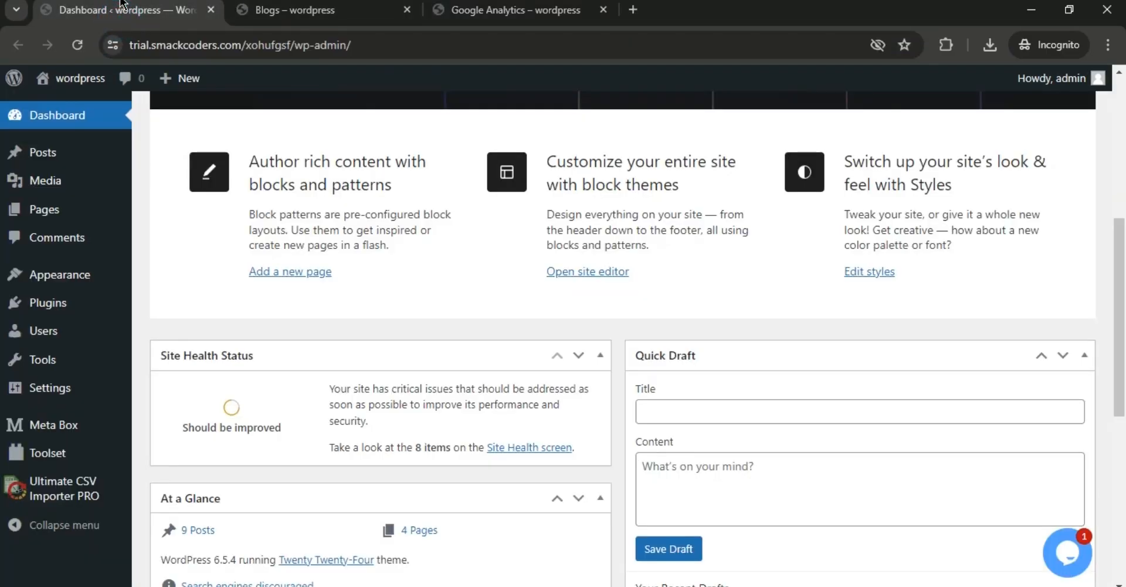
{"action": "mouse_move", "coordinate": [90, 395]}
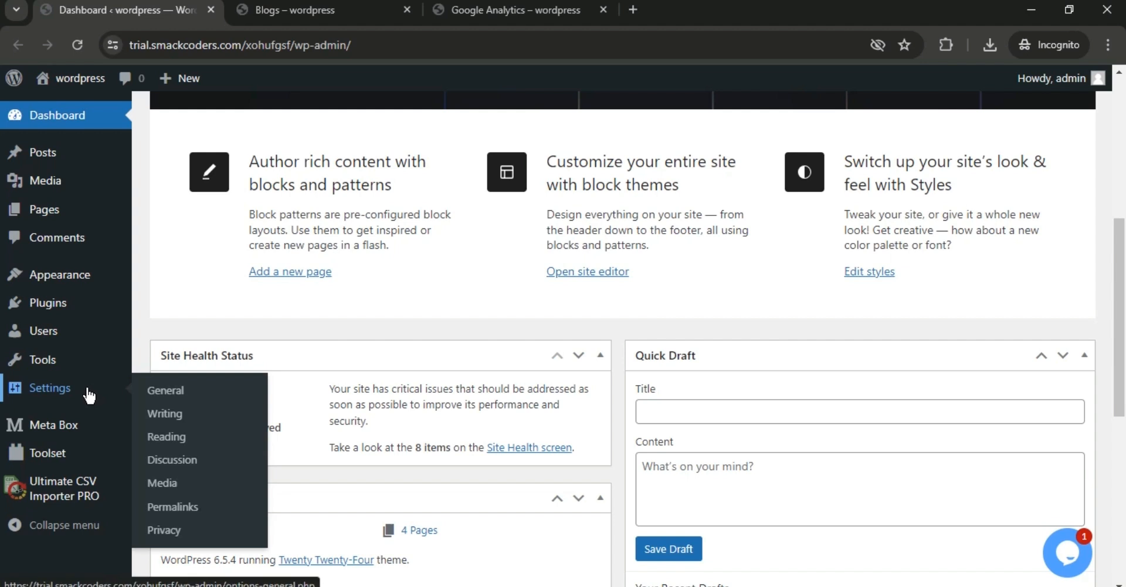
{"action": "left_click", "coordinate": [175, 507]}
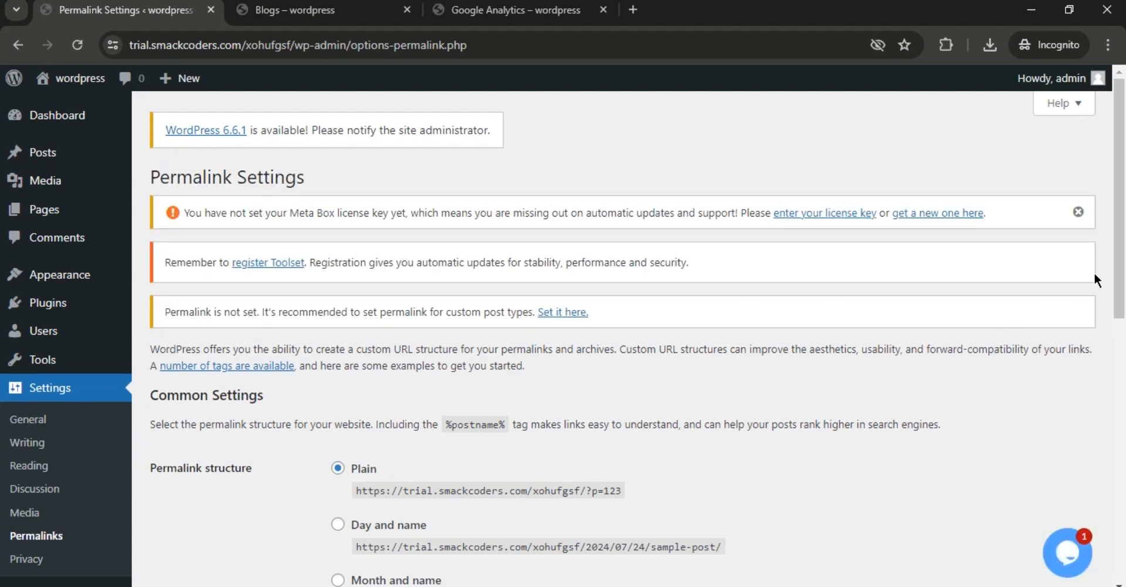
{"action": "scroll", "coordinate": [1094, 272], "scroll_direction": "down", "scroll_amount": 4}
{"action": "scroll", "coordinate": [3, 328], "scroll_direction": "down", "scroll_amount": 1}
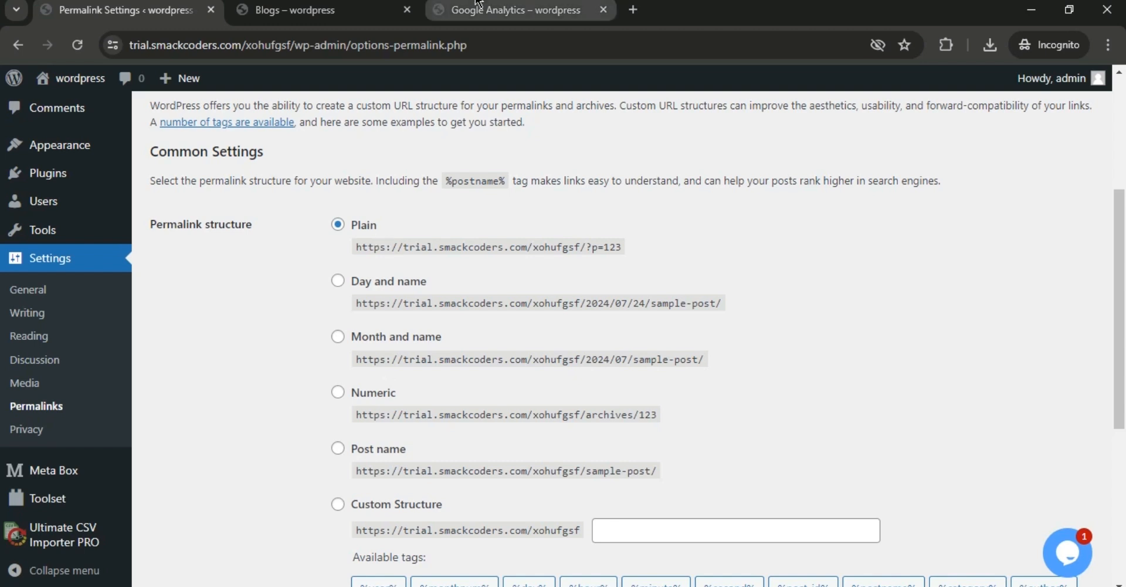
- Compare the Google Analytics post's address with the permalink structure selected in the settings
{"action": "left_click", "coordinate": [505, 10]}
{"action": "left_click", "coordinate": [390, 44]}
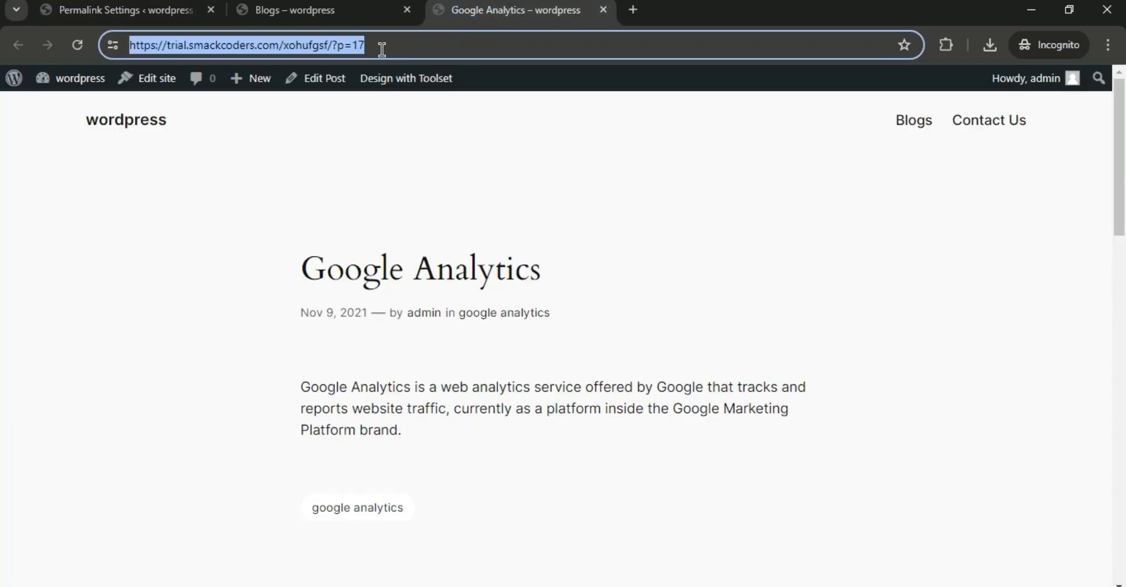
{"action": "left_click", "coordinate": [157, 10]}
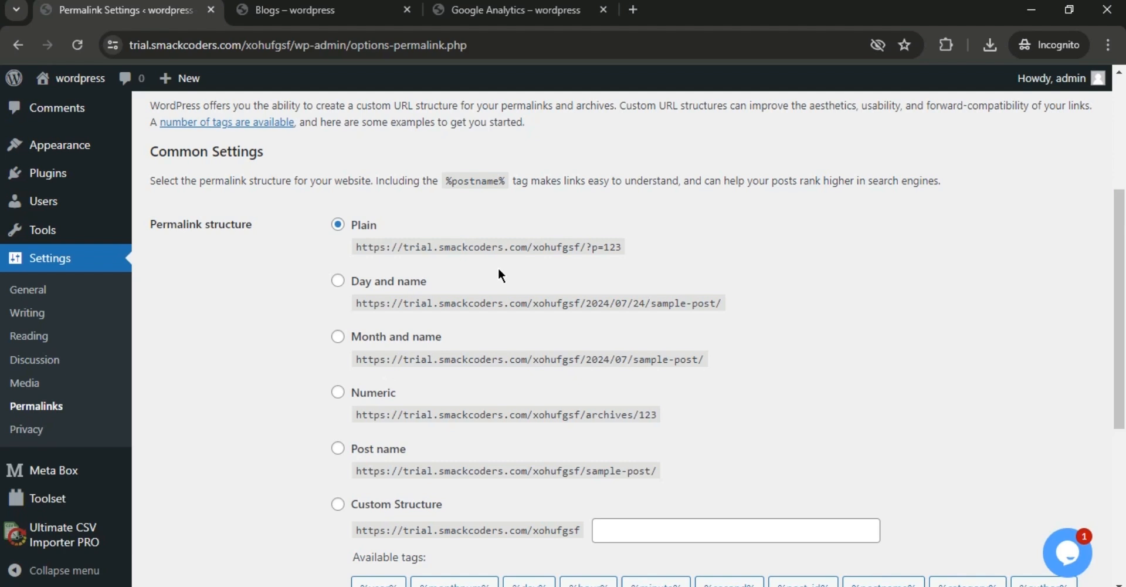
- Set the permalink structure to Post name and save the changes
{"action": "left_click", "coordinate": [338, 448]}
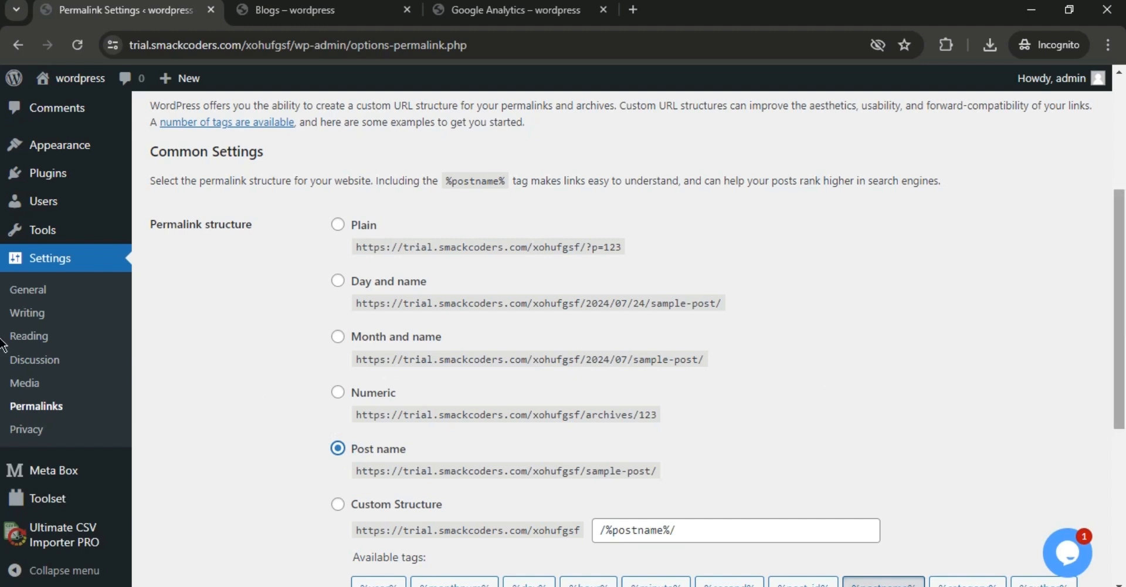
{"action": "scroll", "coordinate": [2, 352], "scroll_direction": "down", "scroll_amount": 1}
{"action": "scroll", "coordinate": [2, 382], "scroll_direction": "down", "scroll_amount": 3}
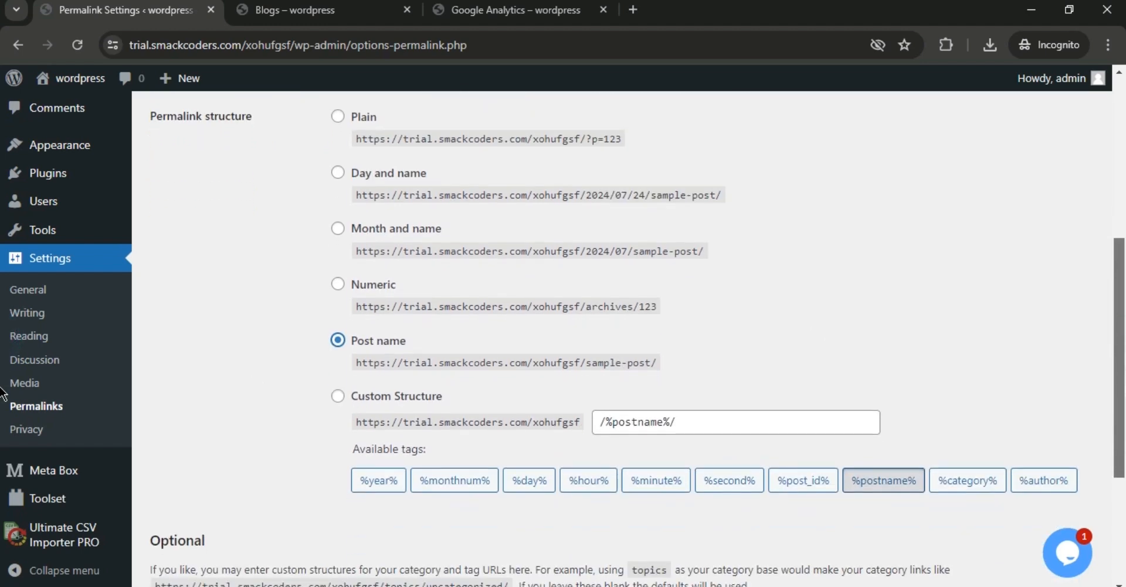
{"action": "scroll", "coordinate": [2, 431], "scroll_direction": "down", "scroll_amount": 3}
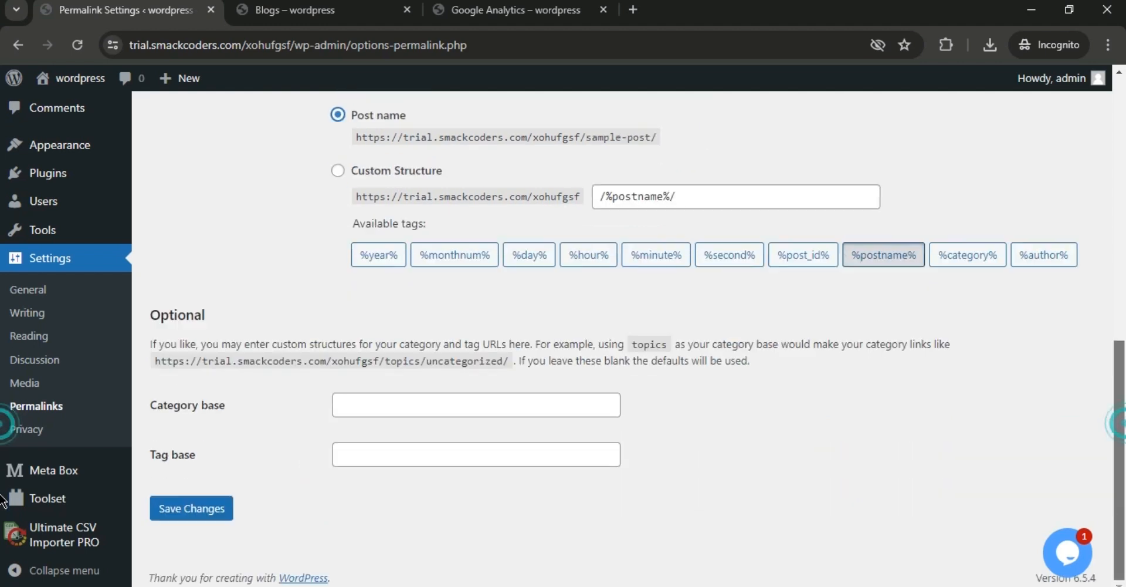
{"action": "left_click", "coordinate": [212, 519]}
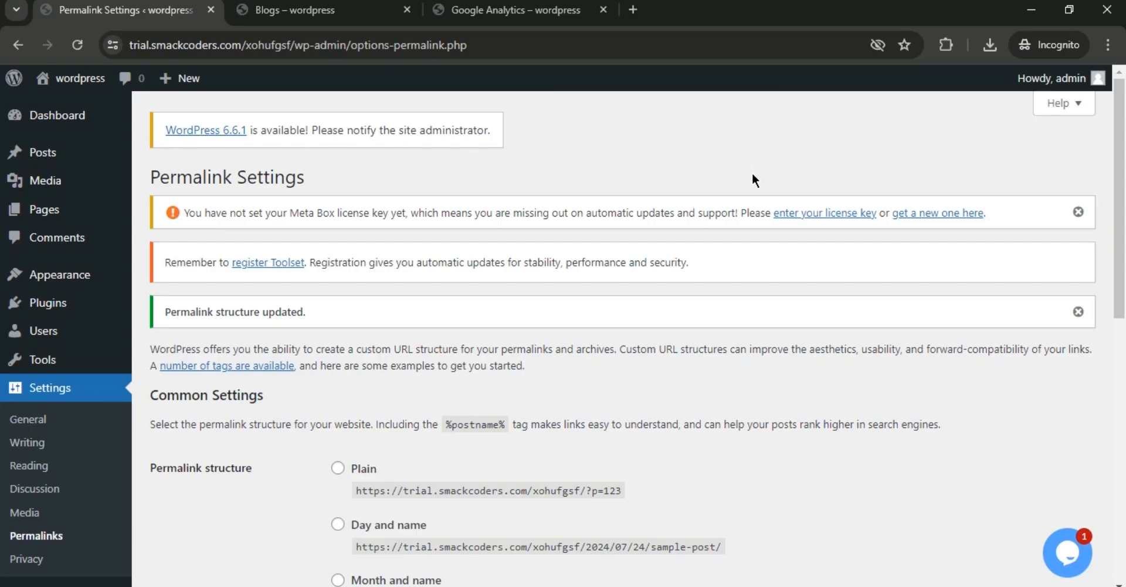
- Reload the Blogs page and the Google Analytics post to check their addresses under the new permalink structure
{"action": "left_click", "coordinate": [320, 5]}
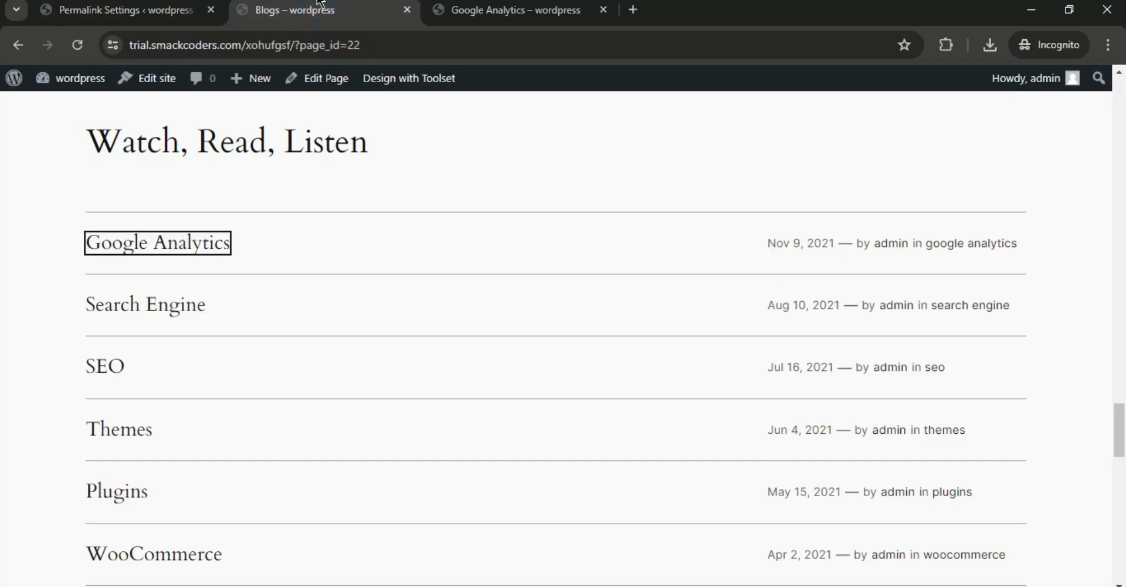
{"action": "key", "text": "F5"}
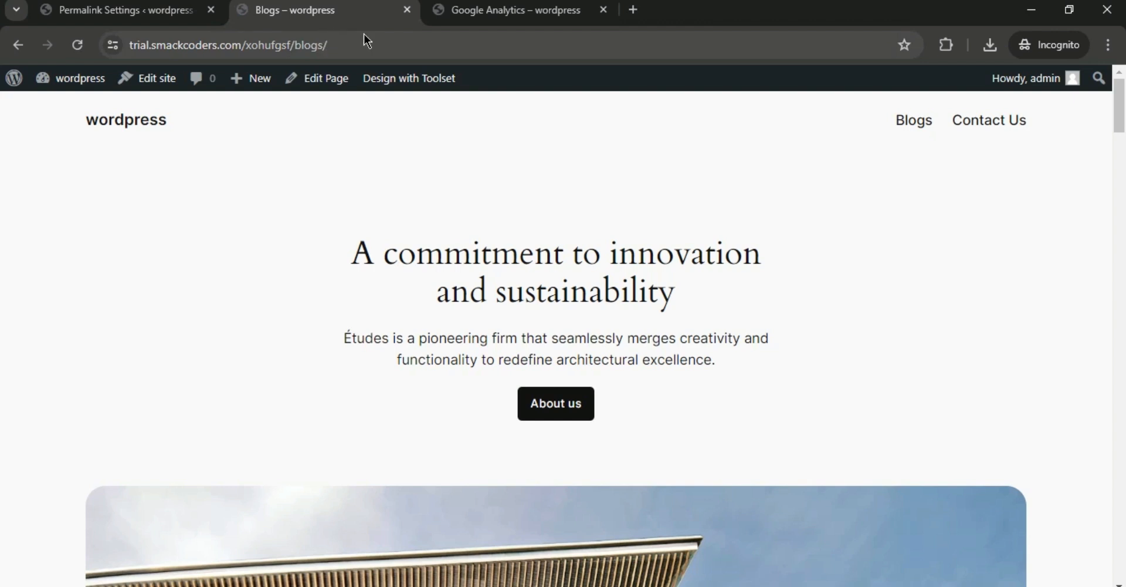
{"action": "left_click", "coordinate": [555, 7]}
{"action": "key", "text": "F5"}
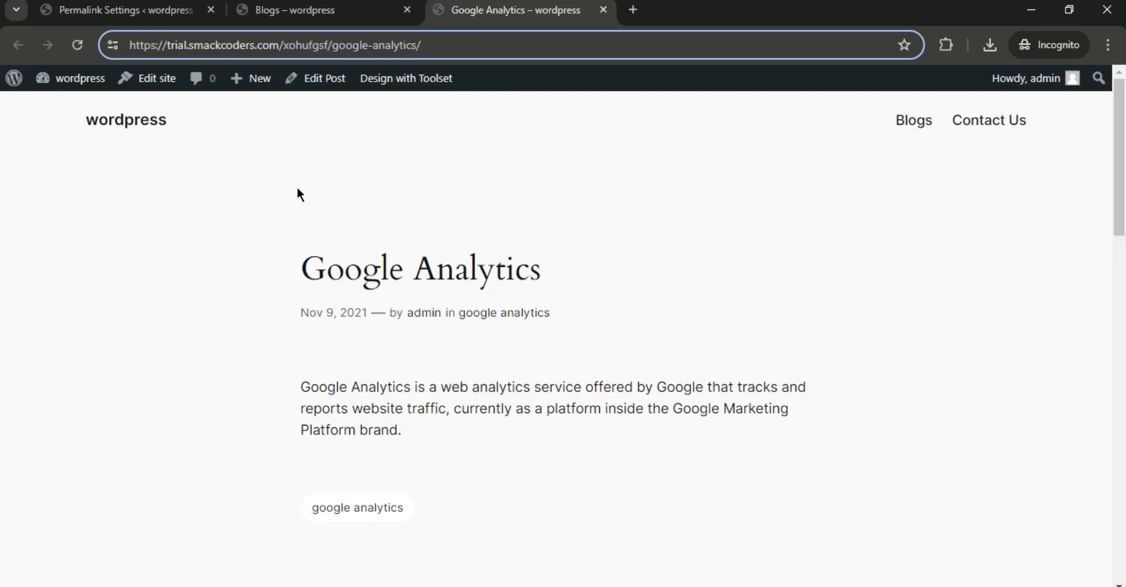
- Open the Google Analytics post for editing from the admin list of all posts
{"action": "left_click", "coordinate": [88, 10]}
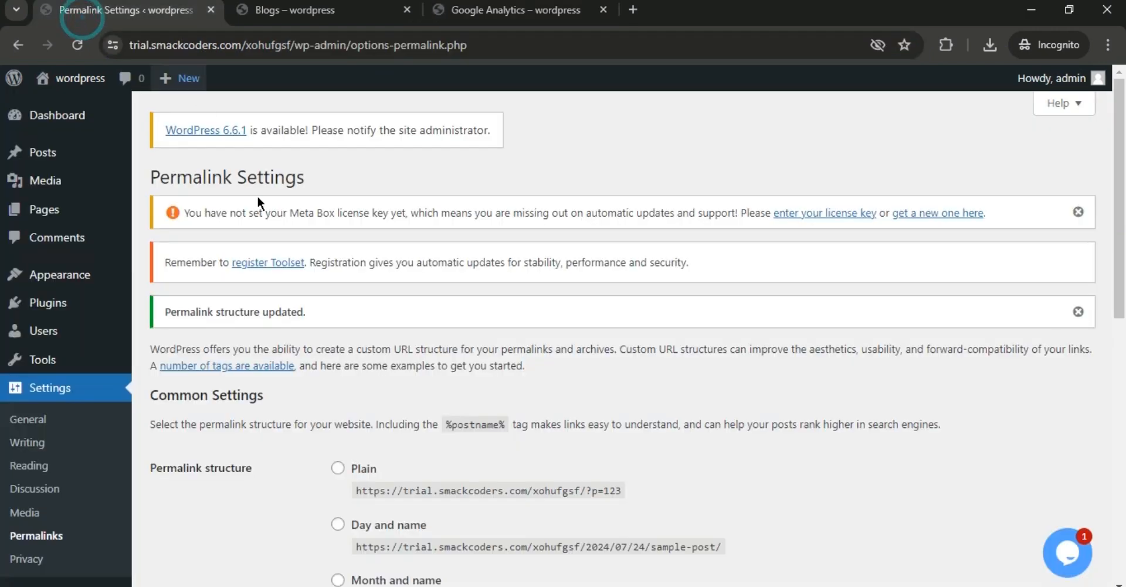
{"action": "left_click", "coordinate": [61, 158]}
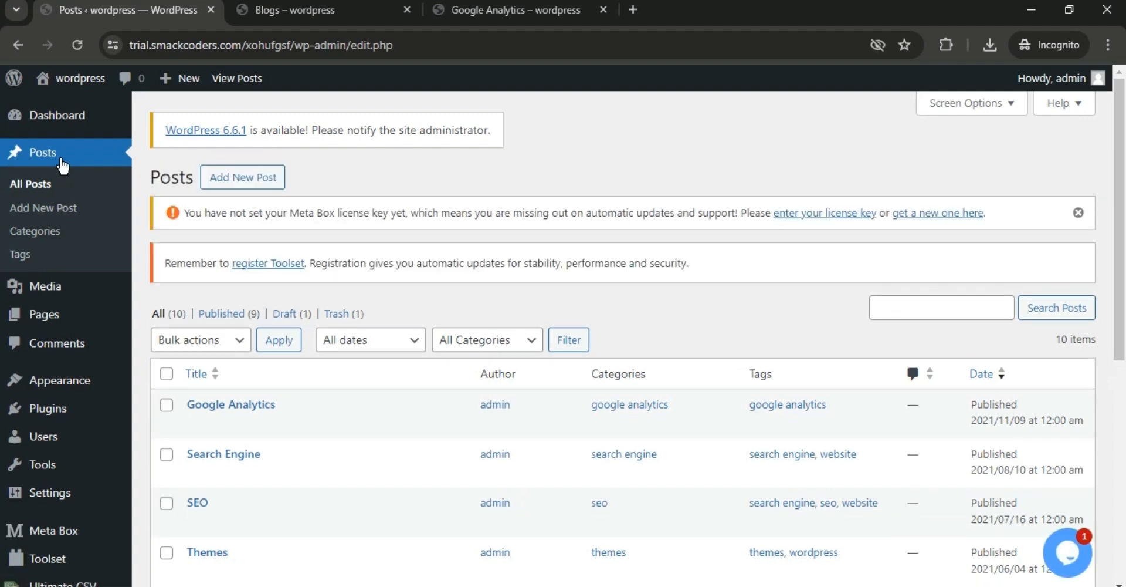
{"action": "mouse_move", "coordinate": [233, 405]}
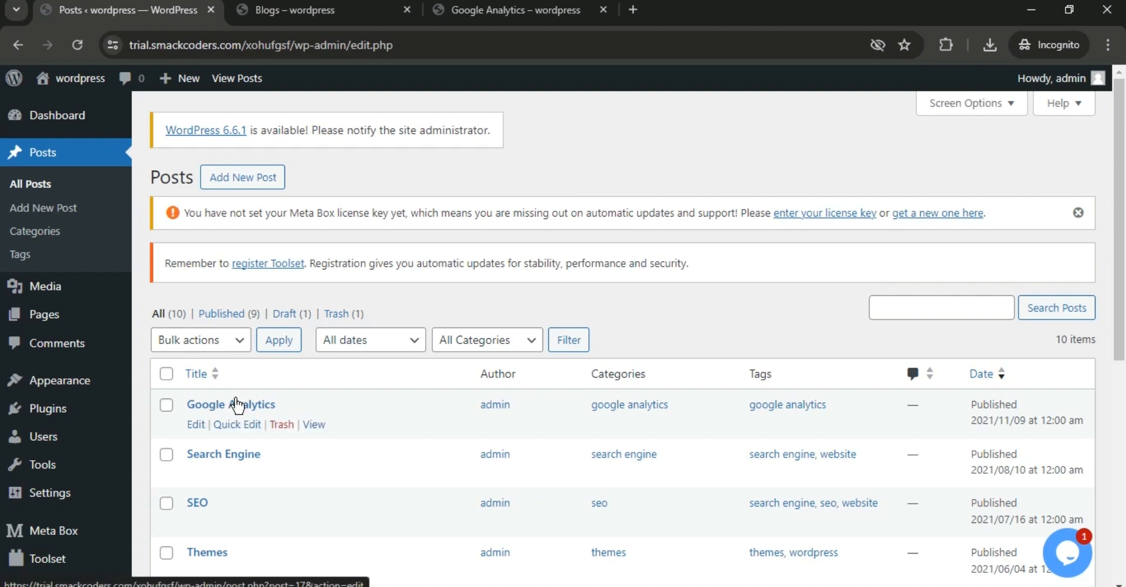
{"action": "left_click", "coordinate": [196, 423]}
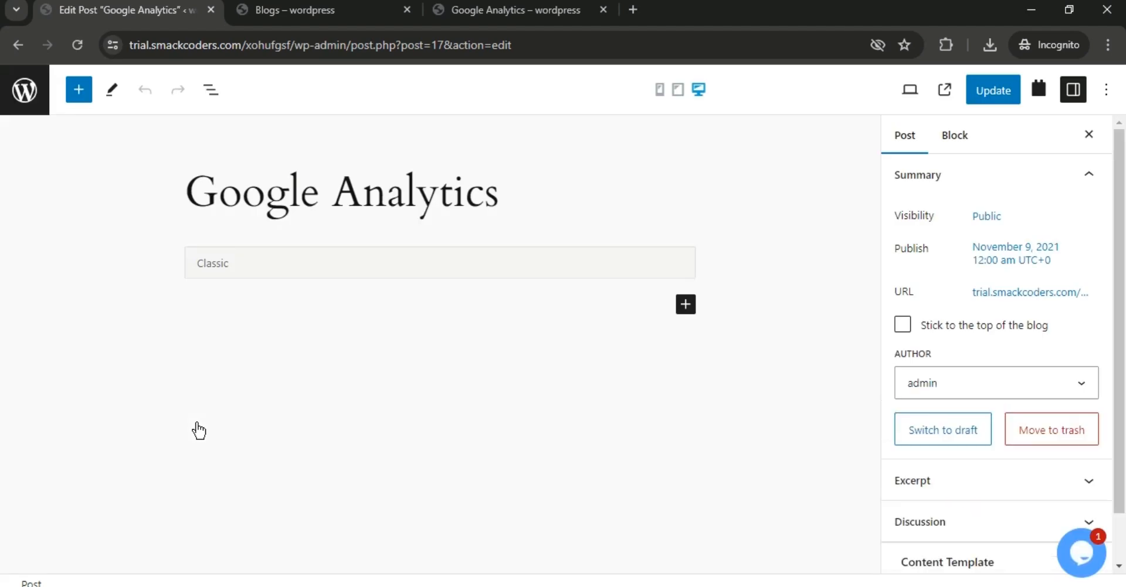
{"action": "left_click", "coordinate": [394, 194]}
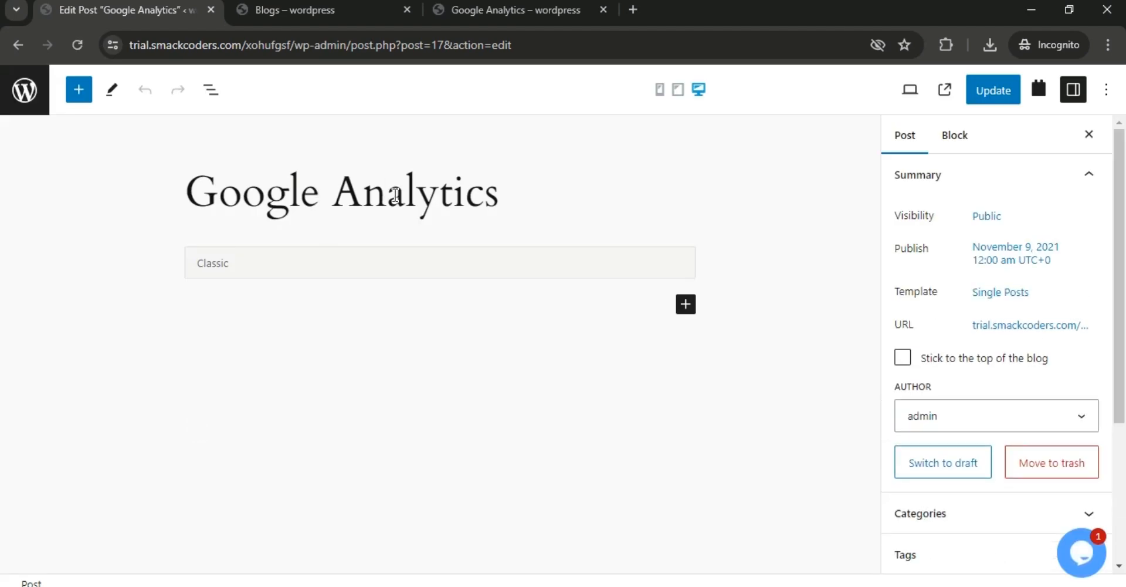
{"action": "left_click", "coordinate": [522, 192]}
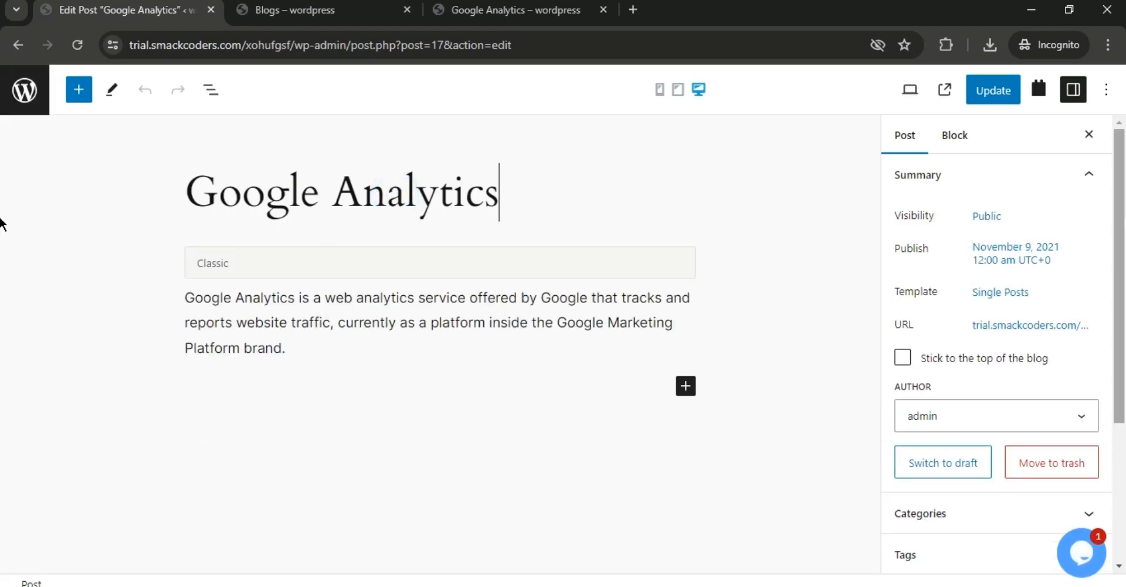
- Change the post's permalink slug to google-analytics-guide and close the URL settings
{"action": "left_click", "coordinate": [1041, 327]}
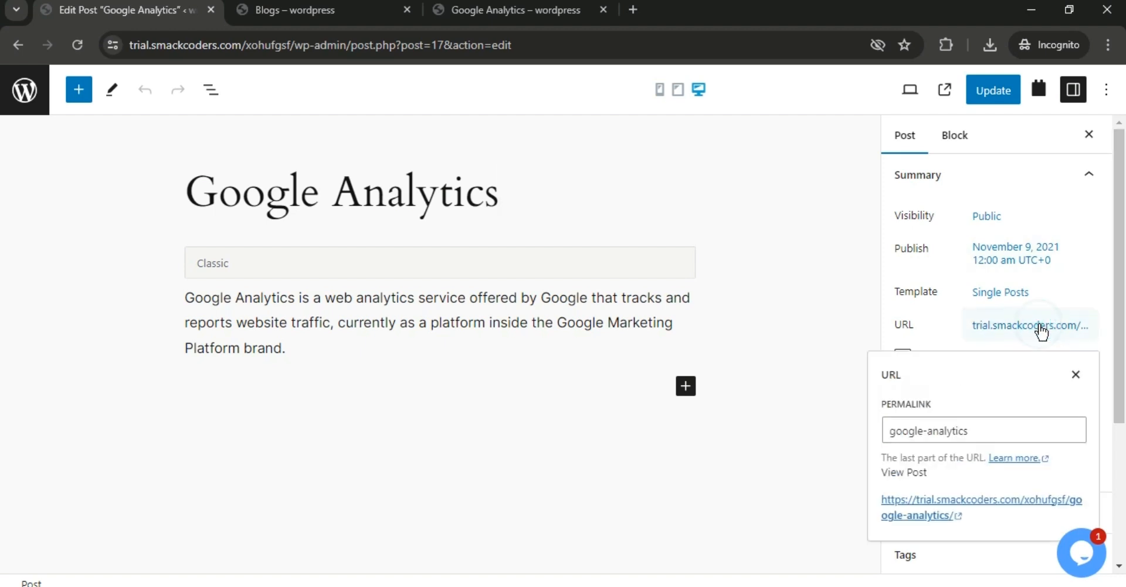
{"action": "left_click", "coordinate": [1001, 428]}
{"action": "type", "text": "-guide"}
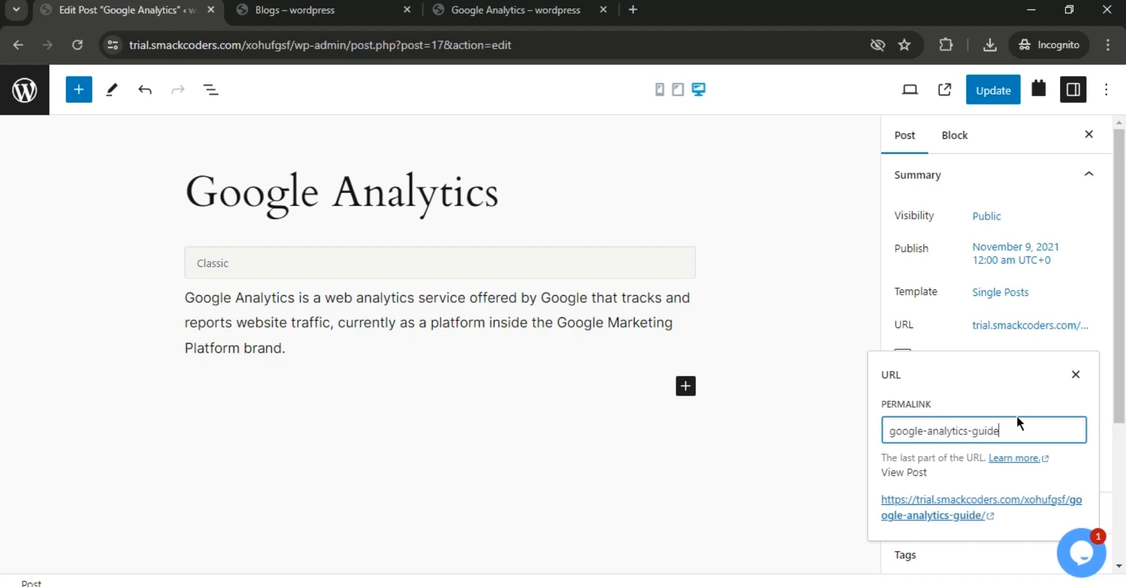
{"action": "left_click", "coordinate": [1029, 429]}
{"action": "left_click", "coordinate": [1102, 376]}
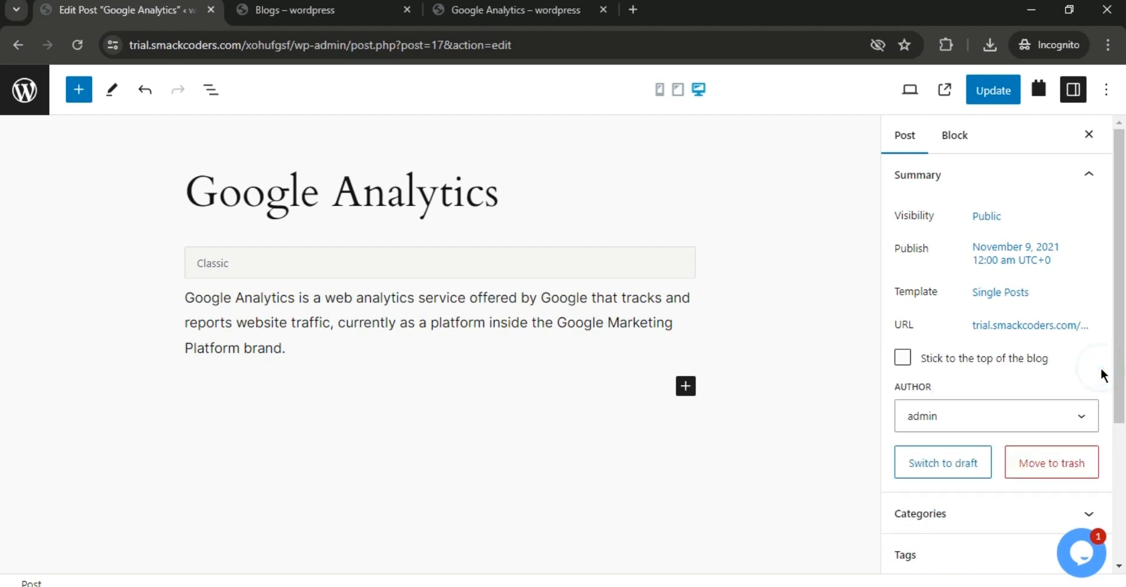
- Update the Google Analytics post and view the published version in a new tab
{"action": "left_click", "coordinate": [1051, 323]}
{"action": "left_click", "coordinate": [1052, 323]}
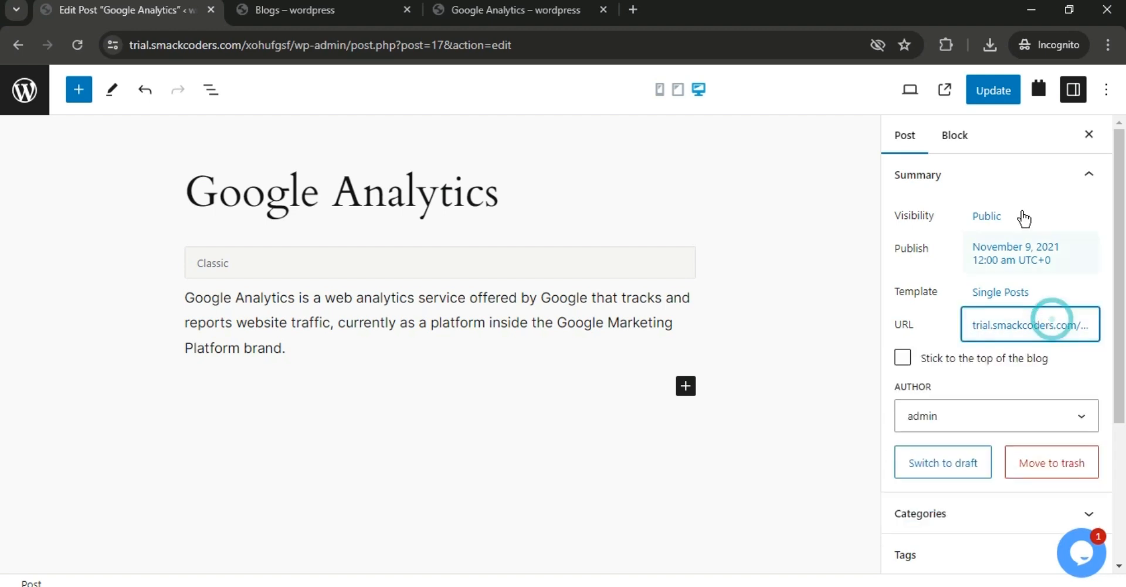
{"action": "left_click", "coordinate": [996, 89]}
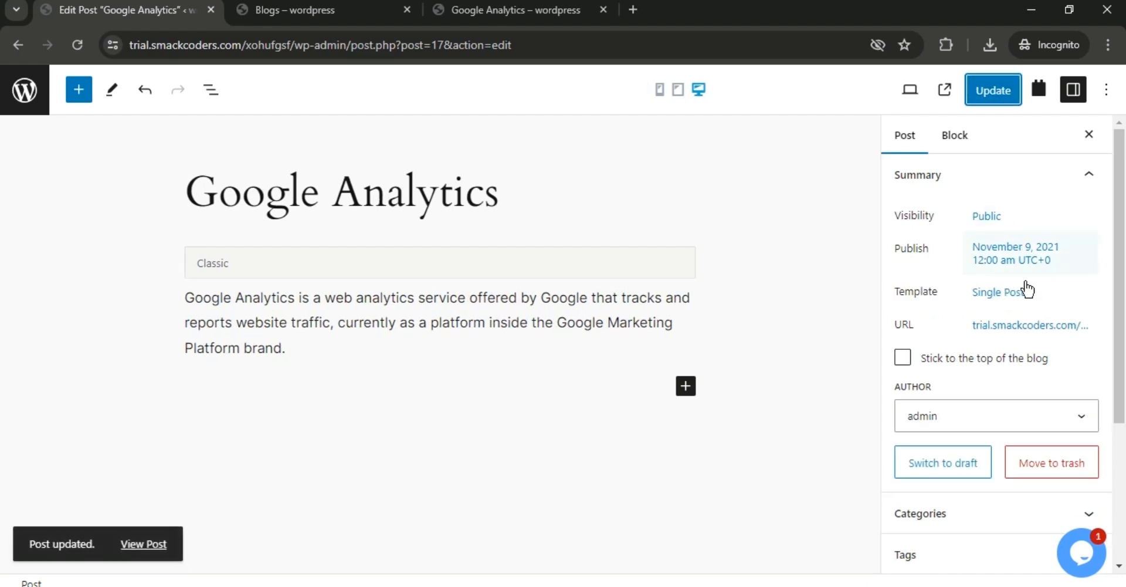
{"action": "left_click", "coordinate": [945, 91]}
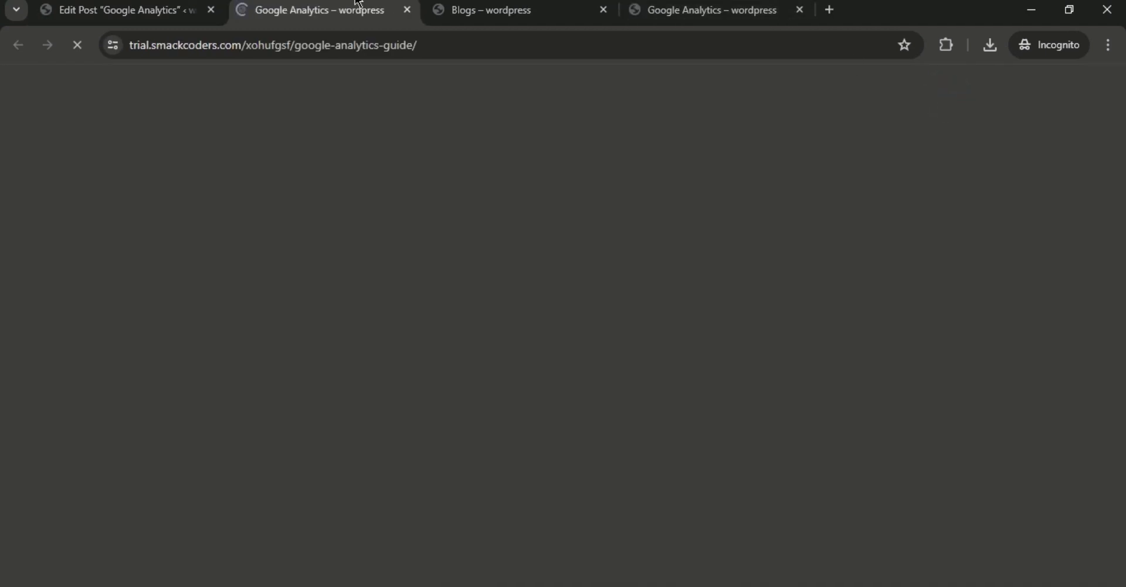